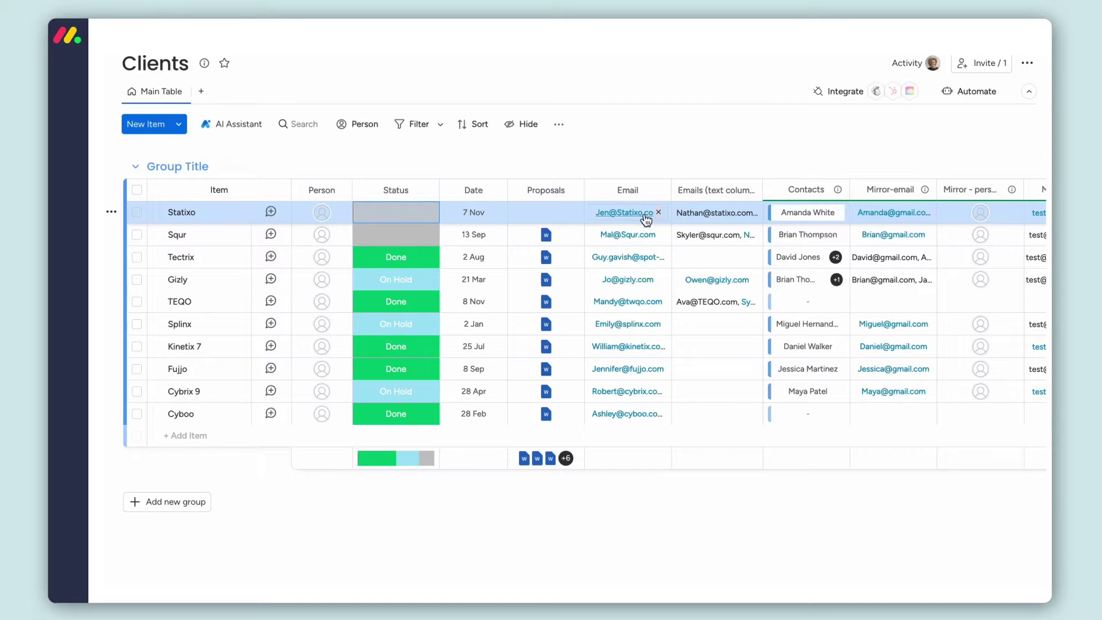
# Find SuperMail in the apps marketplace, install it for all workspaces, and add it to a board
pyautogui.click(626, 213)
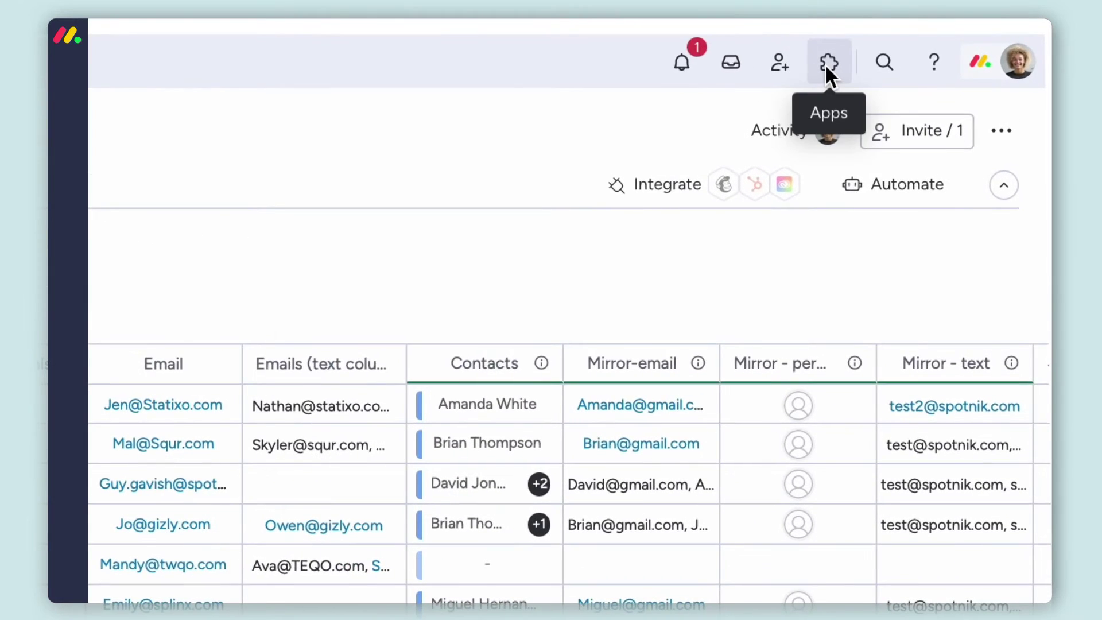
pyautogui.click(827, 64)
pyautogui.write('SuperM')
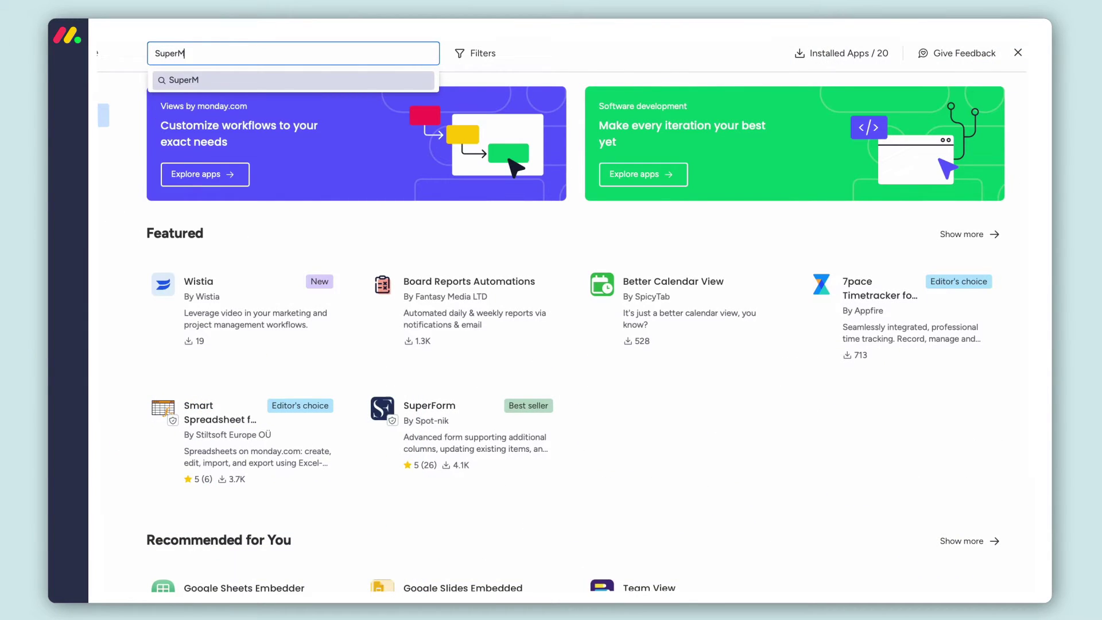
pyautogui.write('ai')
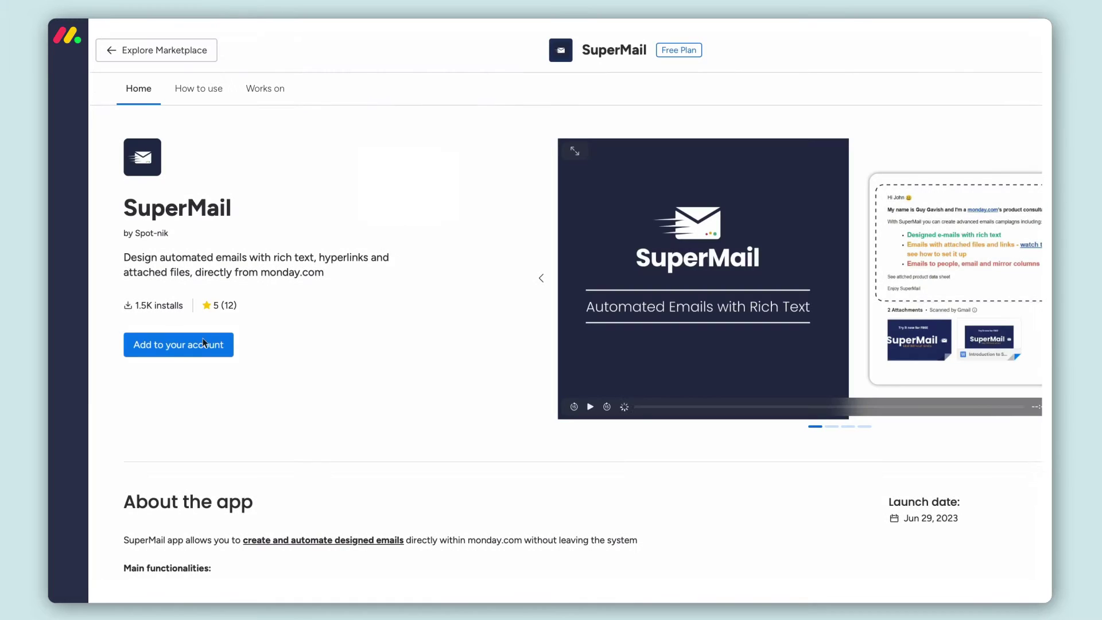
pyautogui.click(203, 338)
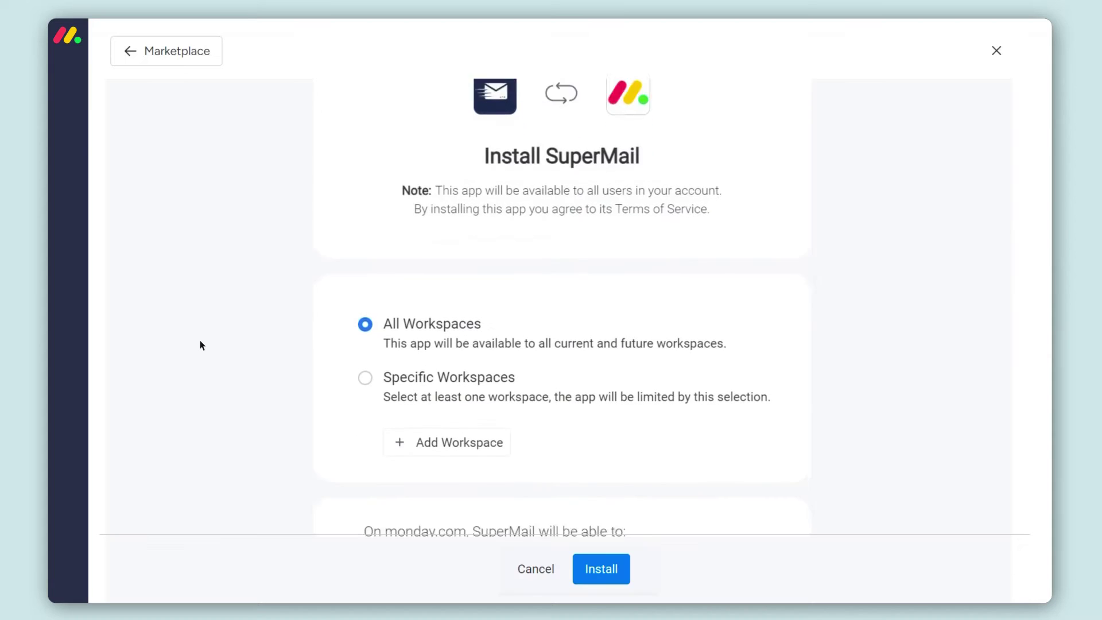
pyautogui.scroll(-5, 200, 340)
pyautogui.click(608, 569)
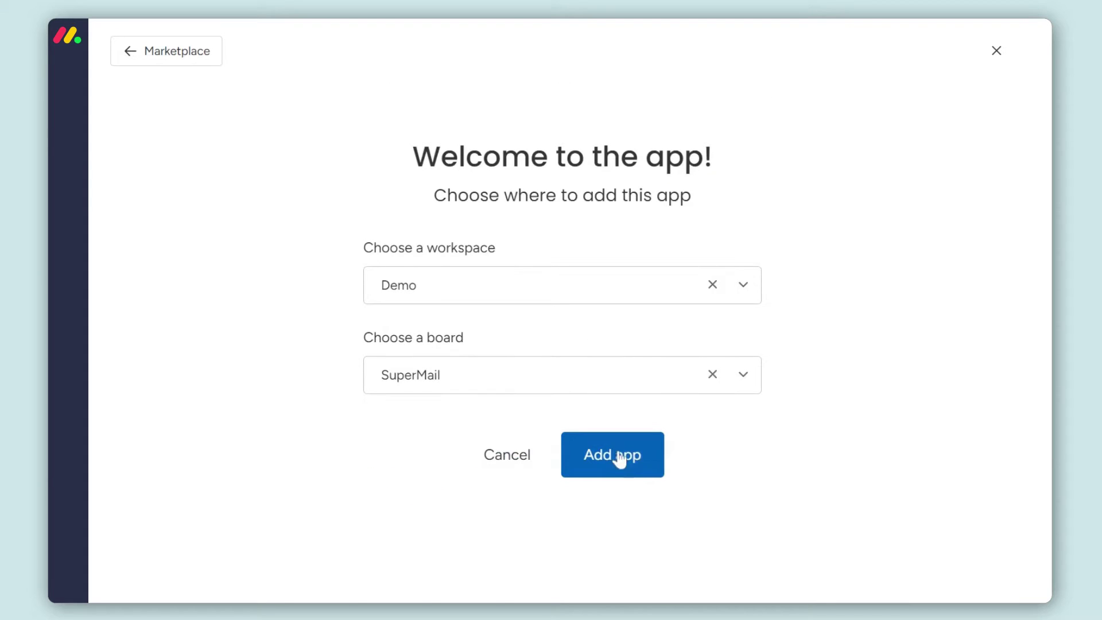
pyautogui.click(612, 454)
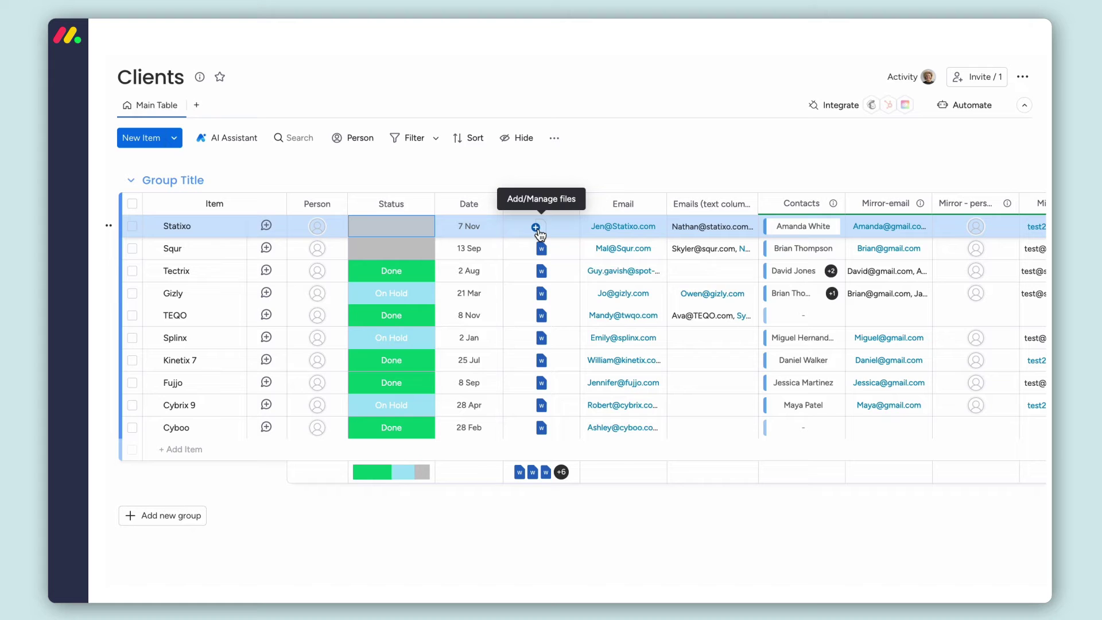
# Upload Price Proposal - December.docx from the computer into Statixo's Proposals cell
pyautogui.click(537, 228)
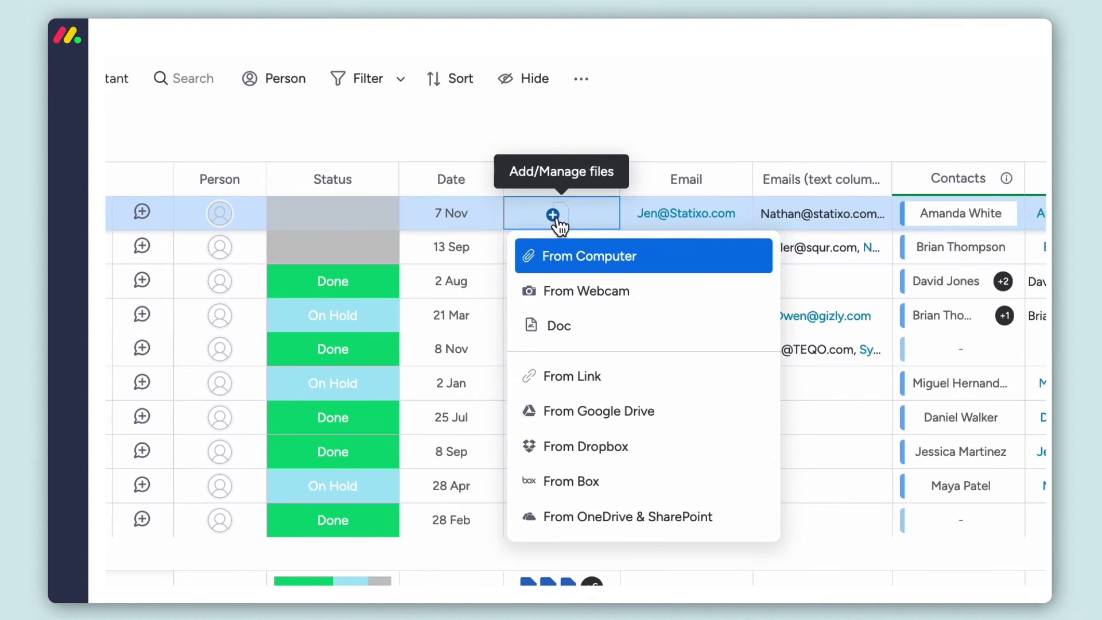
pyautogui.click(576, 256)
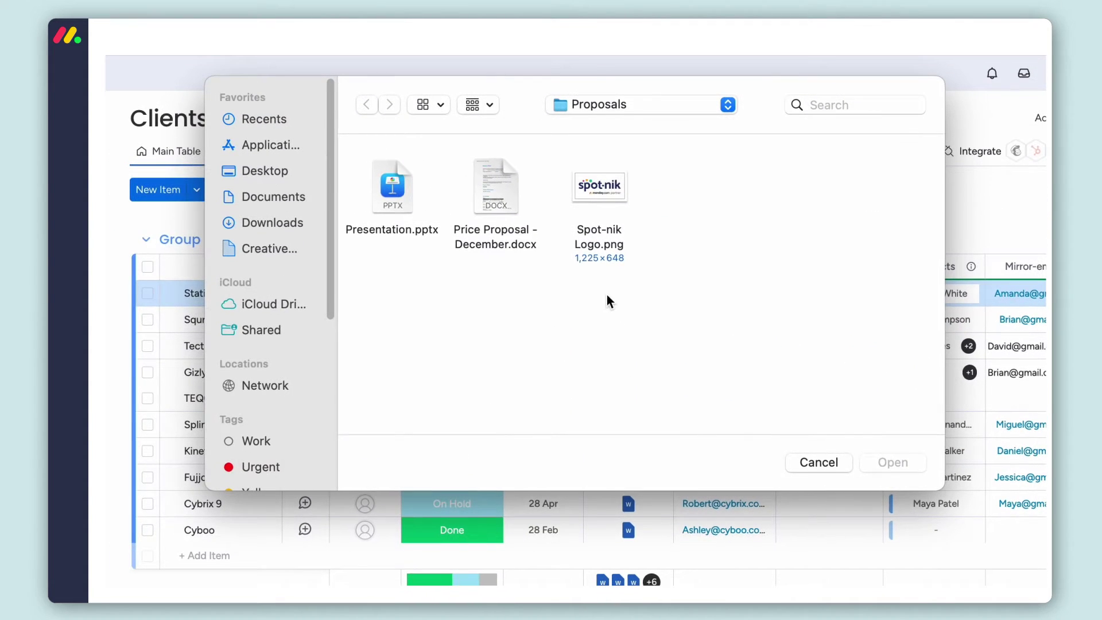
pyautogui.click(508, 185)
pyautogui.click(893, 462)
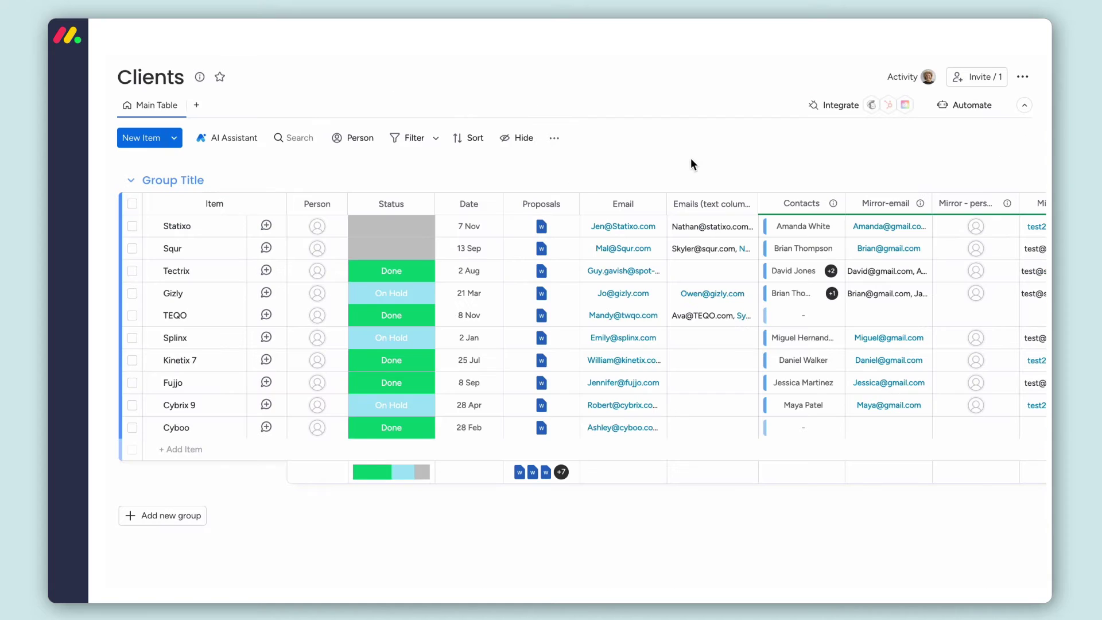
# Add a SuperMail view to the Clients board and start a new email template
pyautogui.click(205, 105)
pyautogui.moveTo(222, 326)
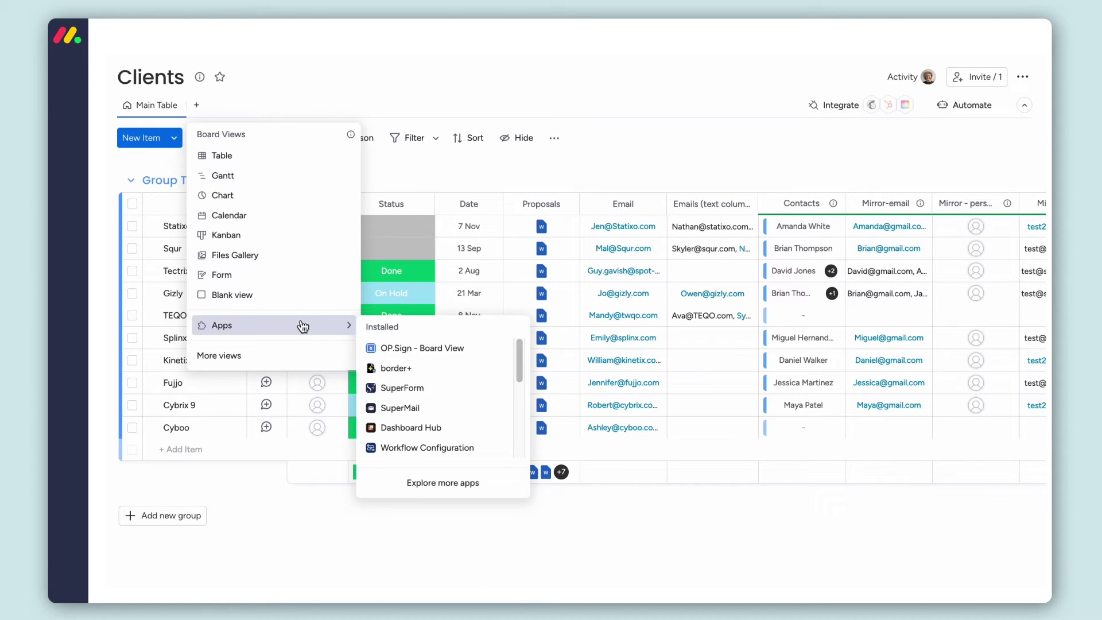
pyautogui.click(418, 408)
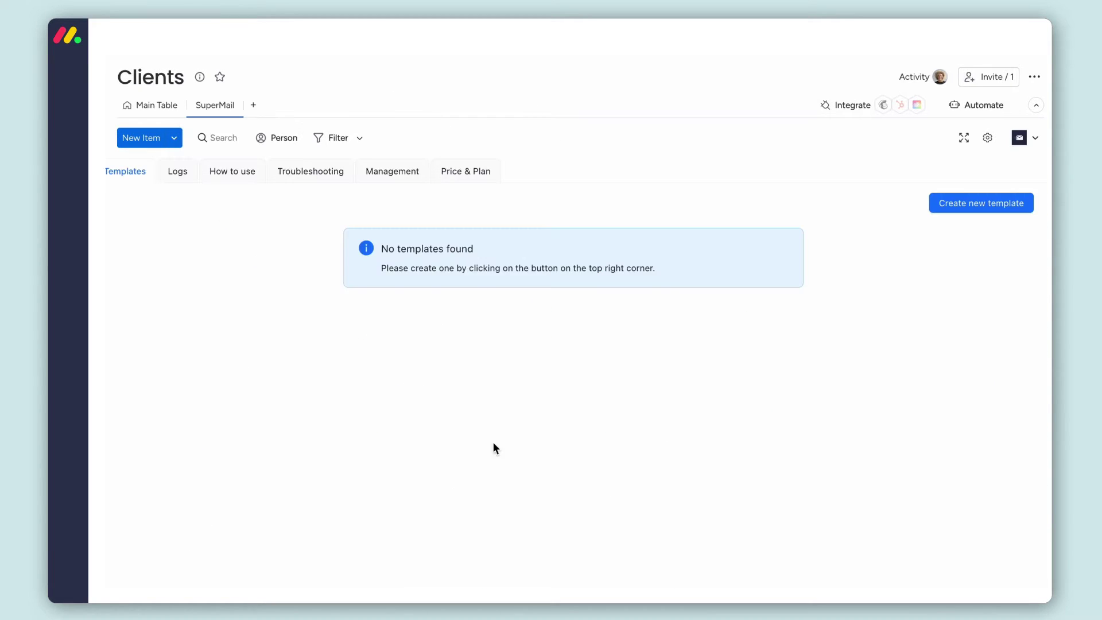
pyautogui.click(981, 203)
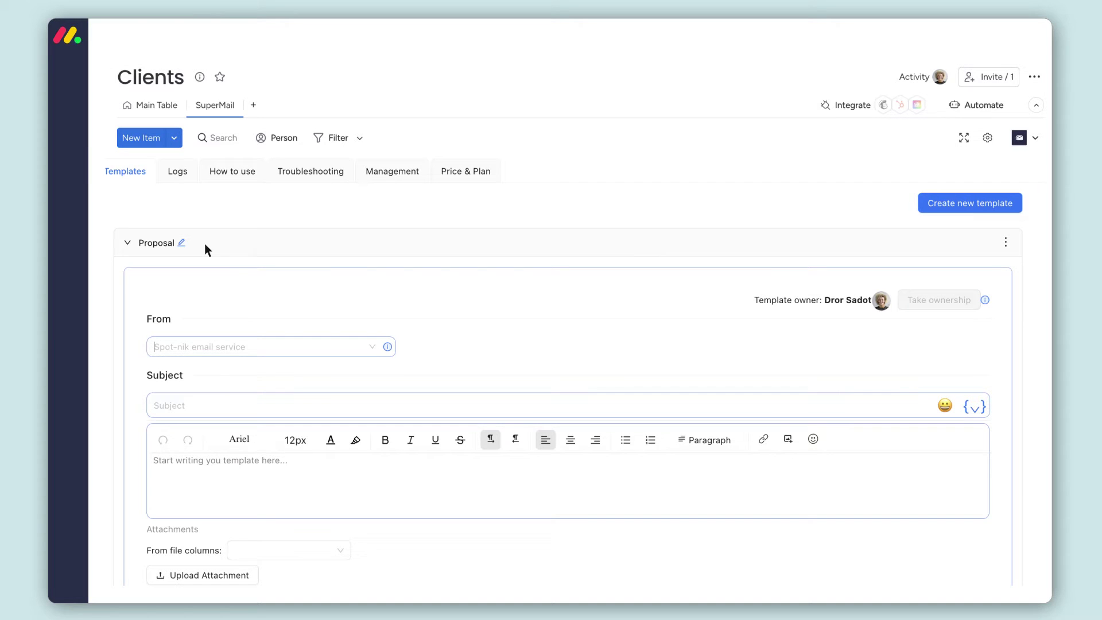
# Add a Google account as the template's From sender
pyautogui.click(377, 349)
pyautogui.click(213, 372)
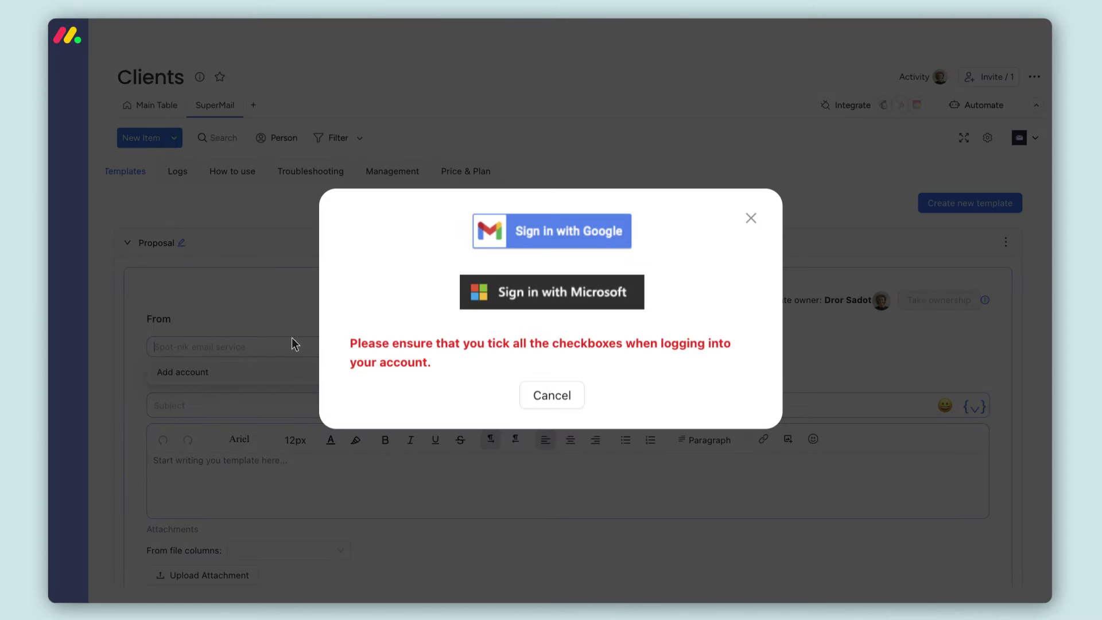
pyautogui.click(552, 239)
# Grant SuperMail account access and write the body with a Person-name greeting
pyautogui.click(681, 277)
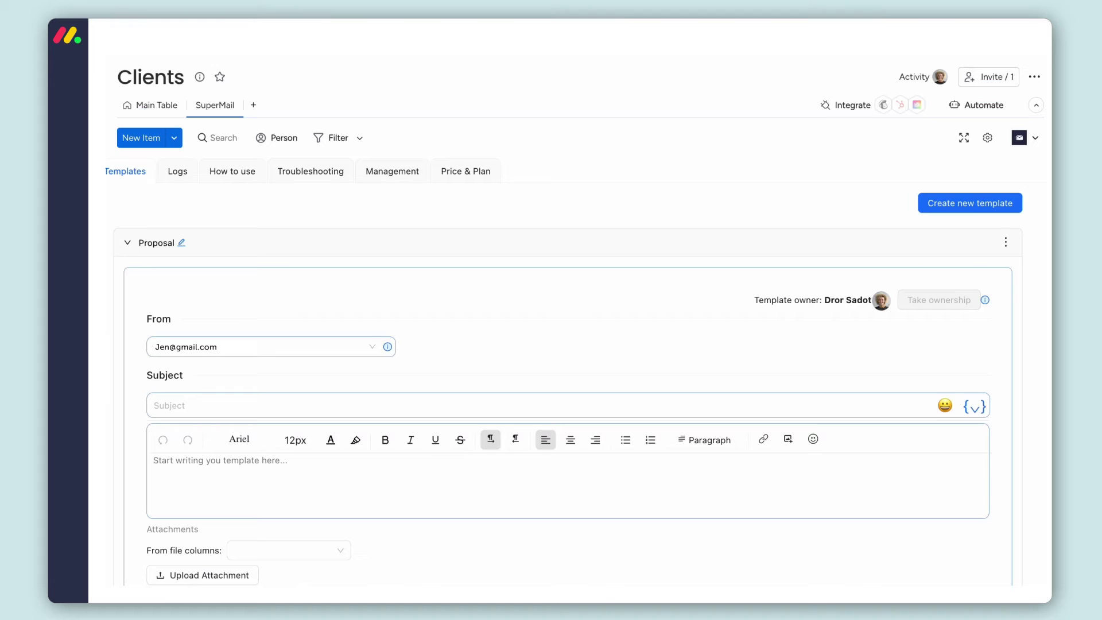
pyautogui.scroll(-3, 458, 284)
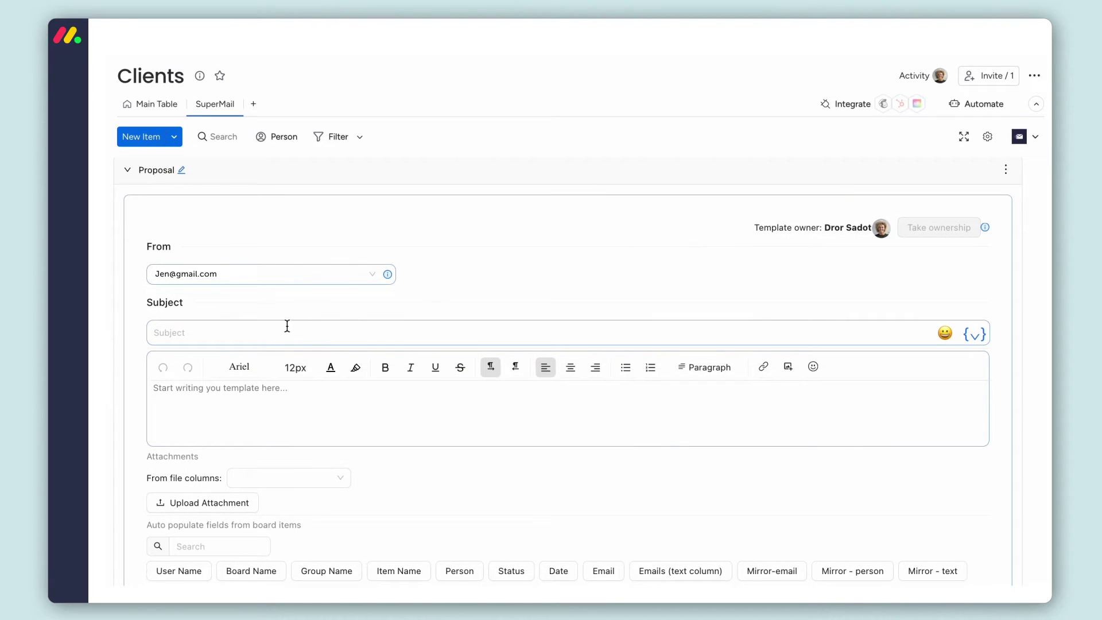
pyautogui.write('Proposal')
pyautogui.click(207, 406)
pyautogui.write('Hi')
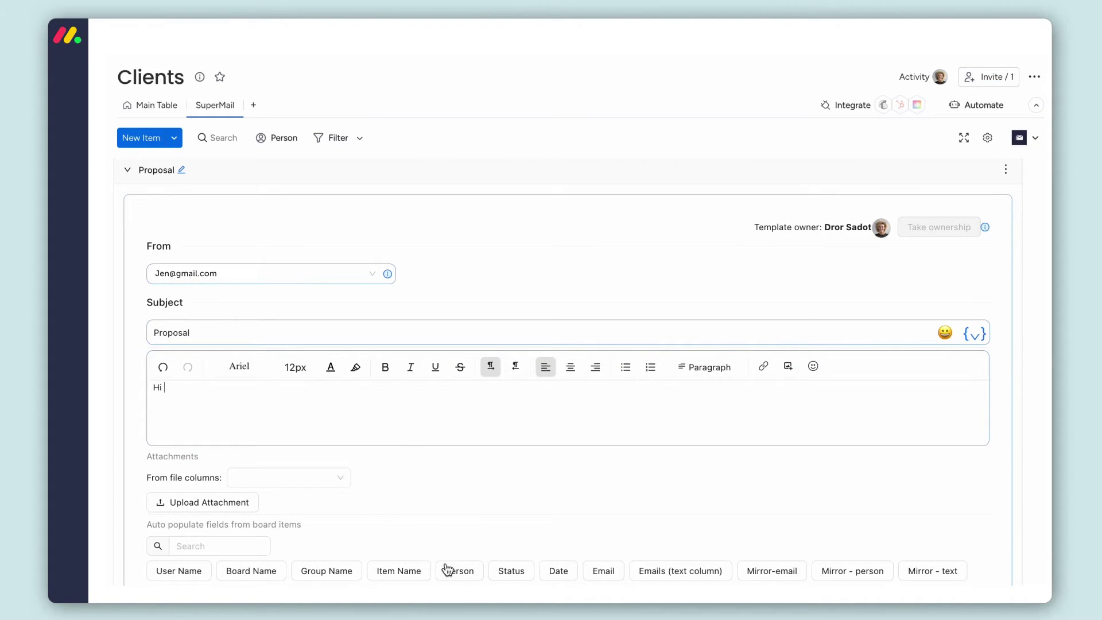
pyautogui.click(458, 571)
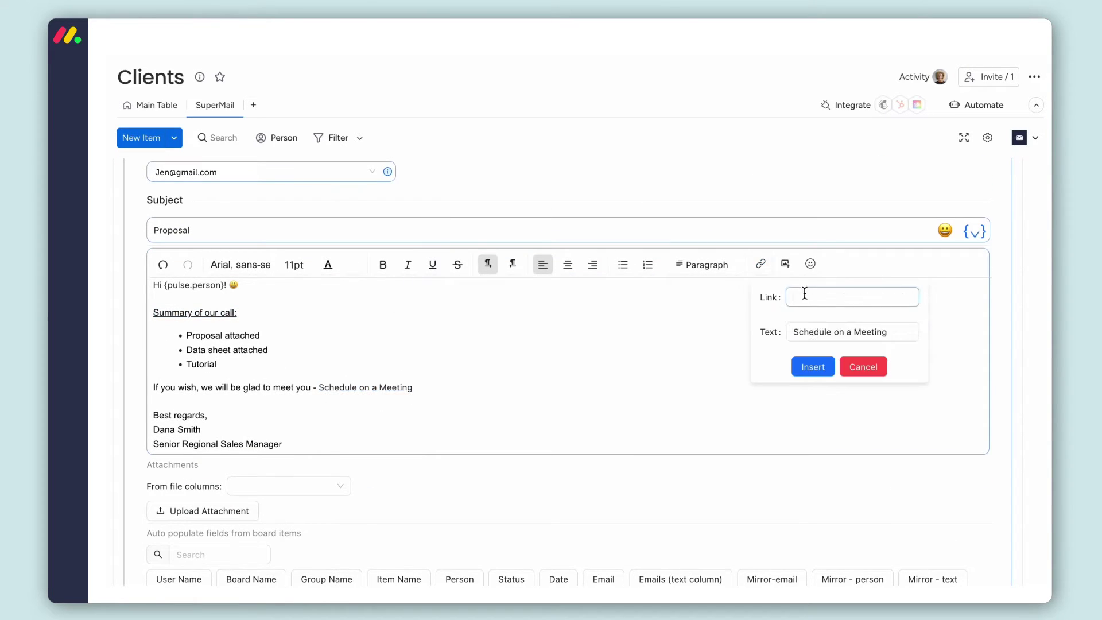
# Bold the signature lines and paste the company logo beneath them
pyautogui.moveTo(154, 415); pyautogui.dragTo(293, 448)
pyautogui.hotkey('ctrl', 'b')
pyautogui.click(302, 448)
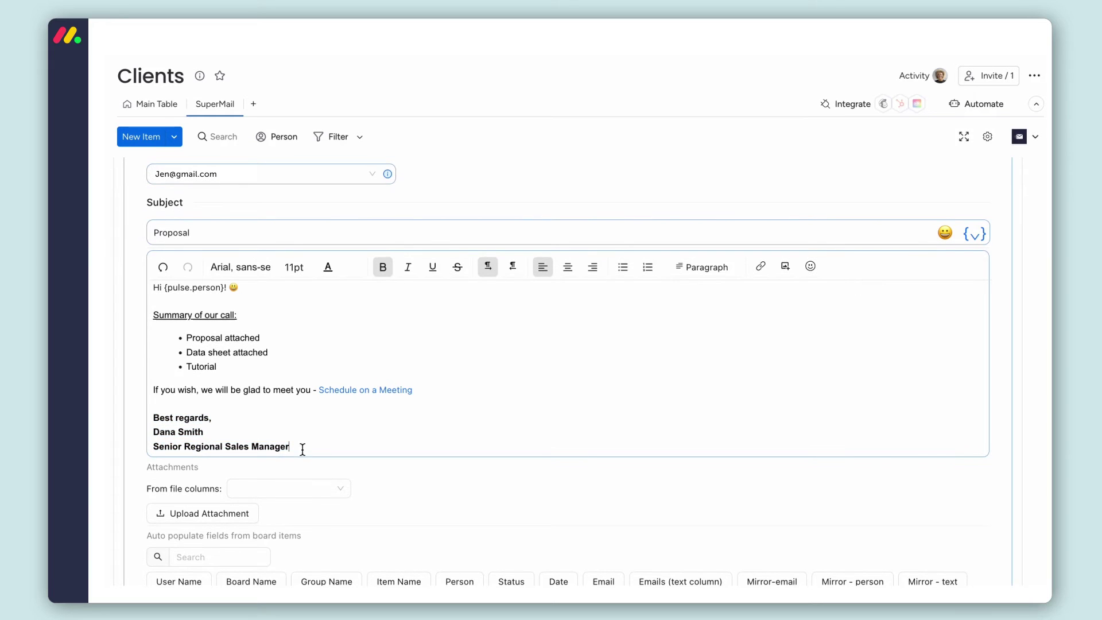
pyautogui.rightClick(201, 457)
pyautogui.click(193, 505)
pyautogui.scroll(-3, 295, 403)
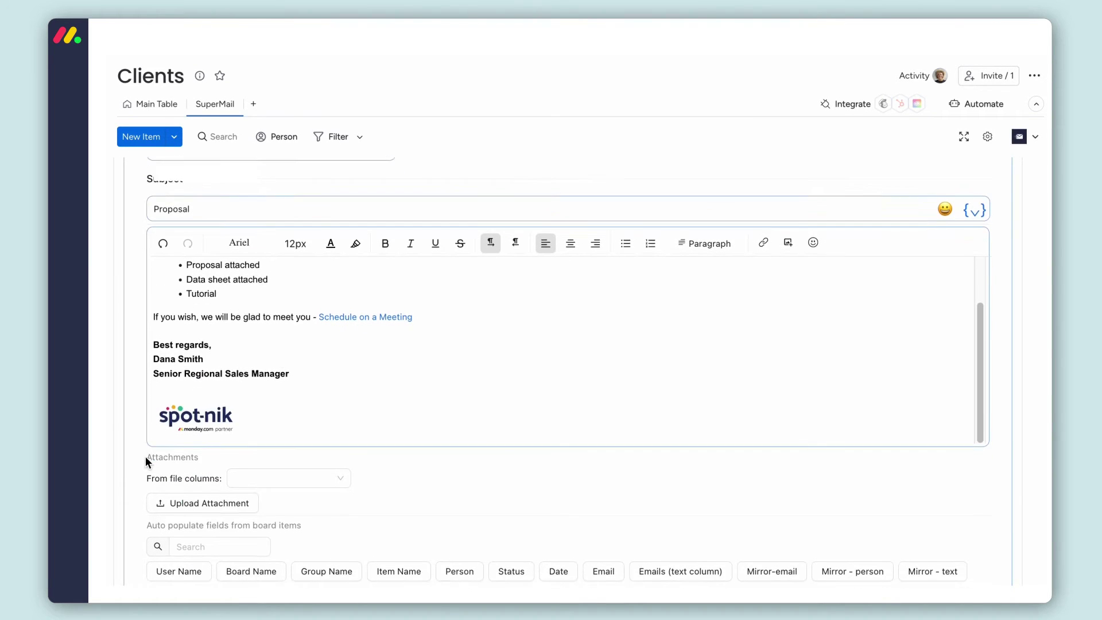
# Attach the Proposals column files plus Presentation.pptx uploaded from the computer
pyautogui.click(295, 391)
pyautogui.click(276, 422)
pyautogui.click(215, 431)
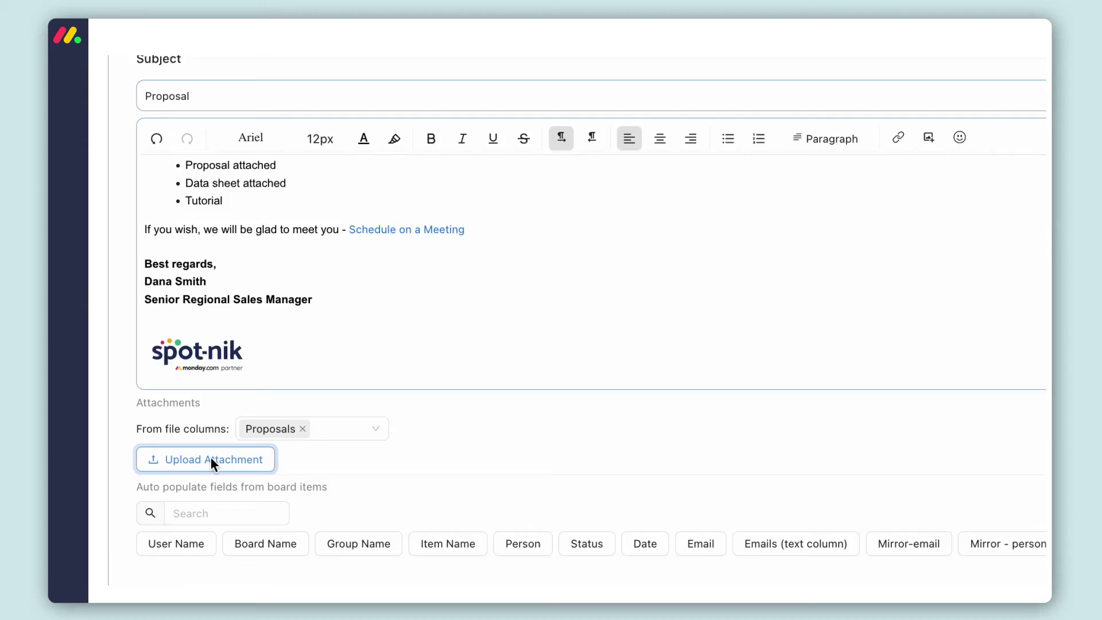
pyautogui.click(373, 190)
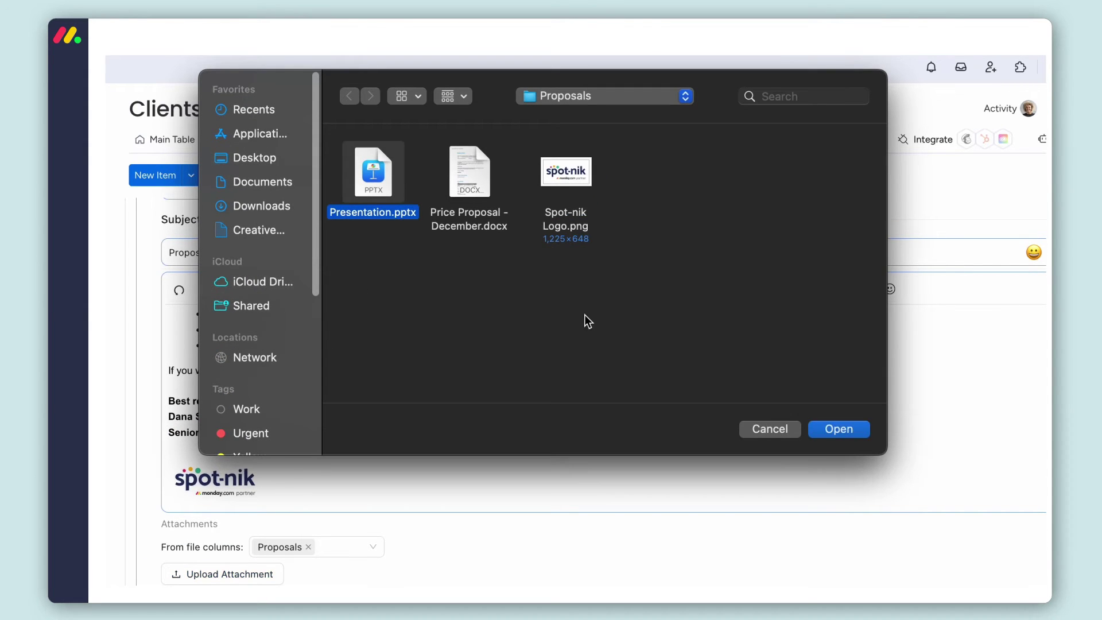
pyautogui.click(838, 430)
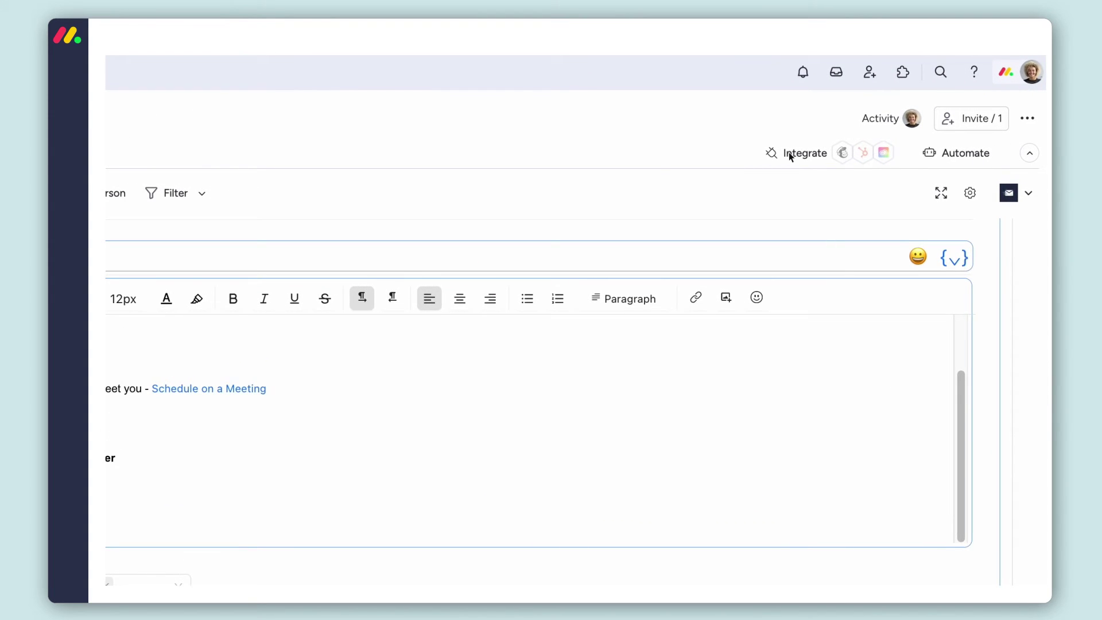
# Use SuperMail's status recipe to send the Proposal template when Status becomes Send Proposal
pyautogui.click(789, 153)
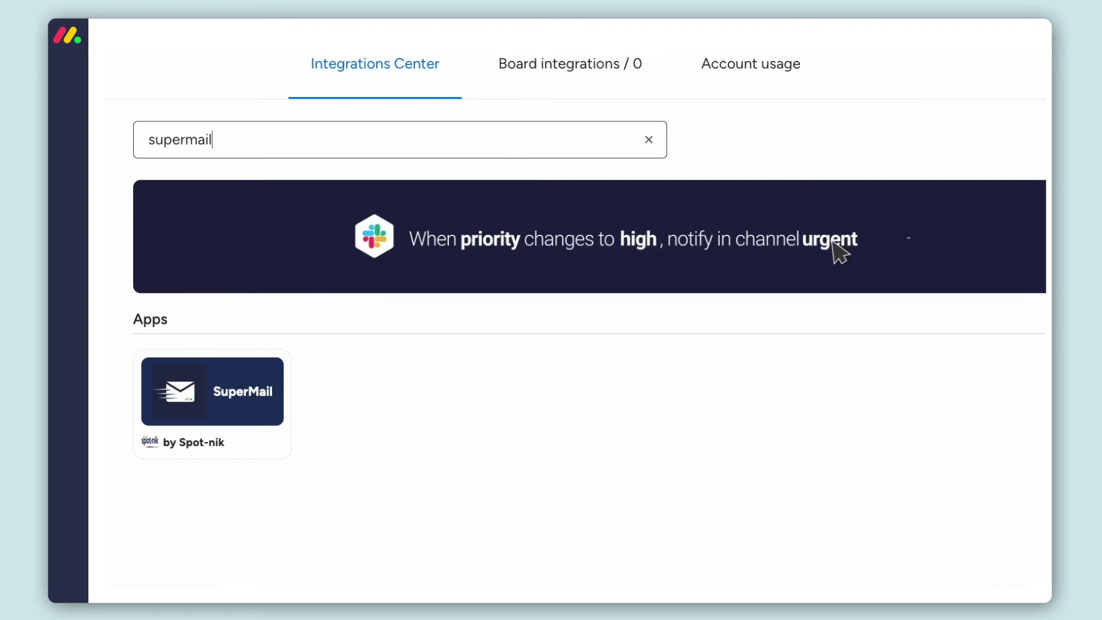
pyautogui.click(212, 391)
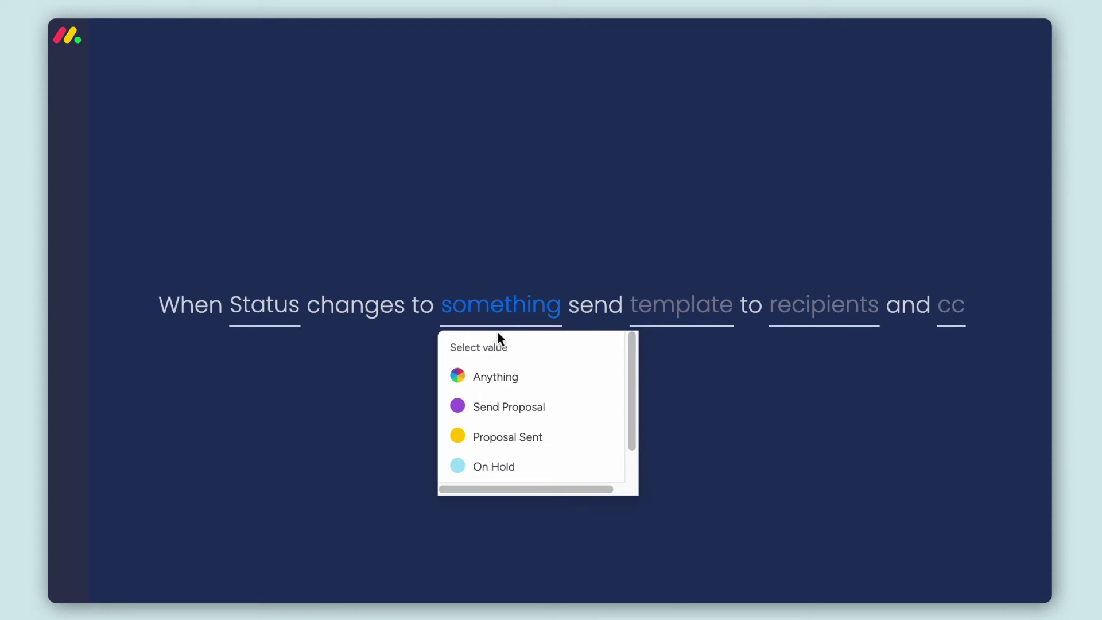
pyautogui.click(504, 405)
pyautogui.click(675, 318)
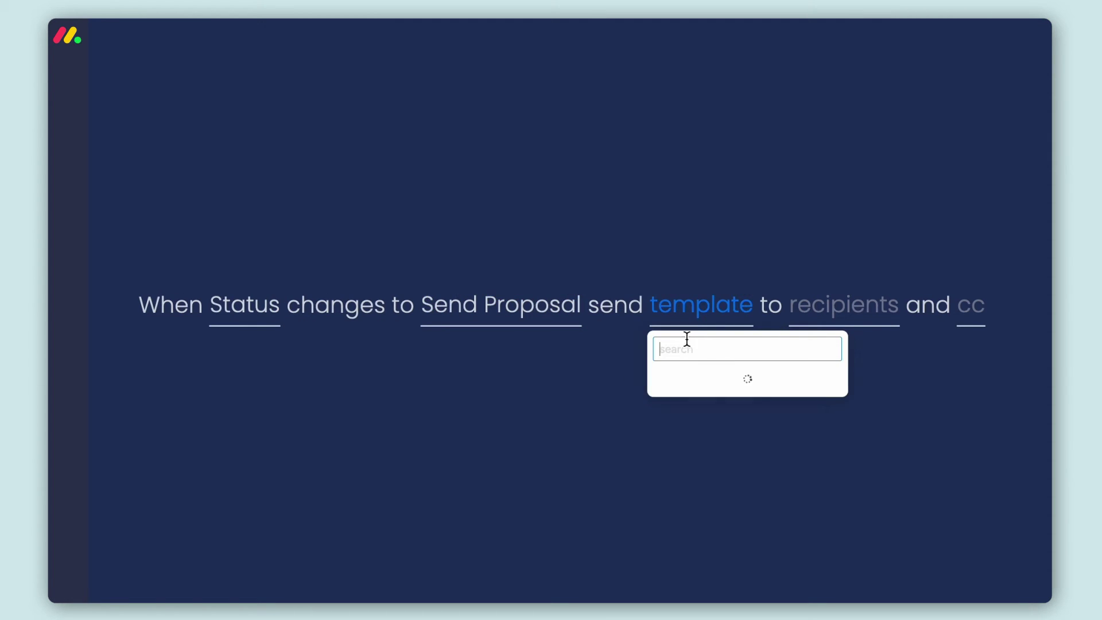
pyautogui.click(697, 385)
# Send the email to the Email column, with the Mirror-email column in cc
pyautogui.click(779, 310)
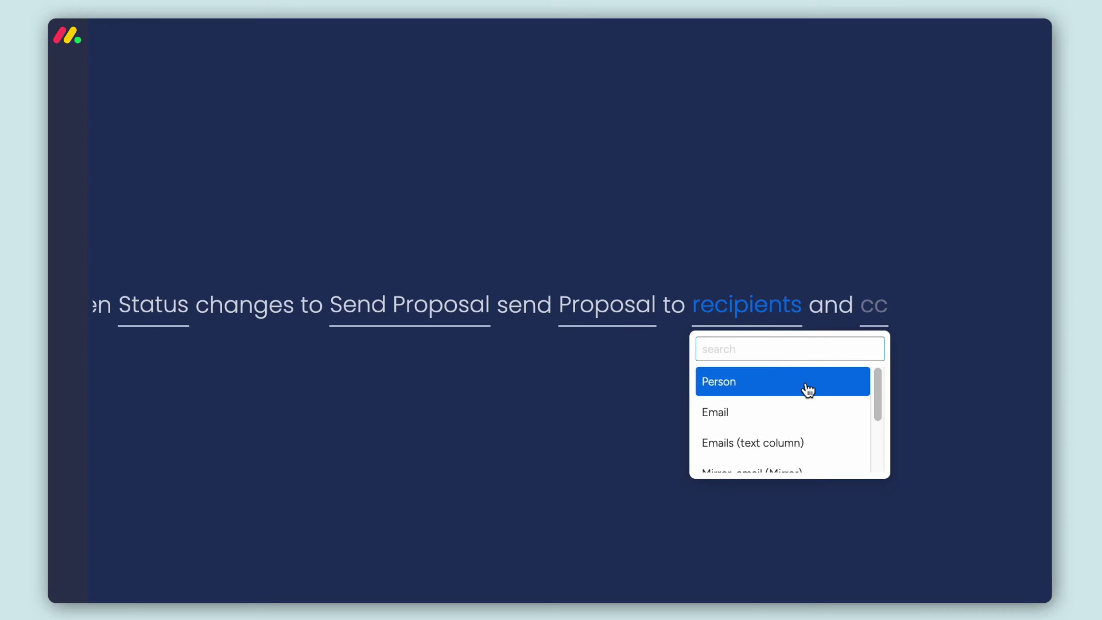
pyautogui.scroll(-3, 810, 390)
pyautogui.scroll(-2, 809, 389)
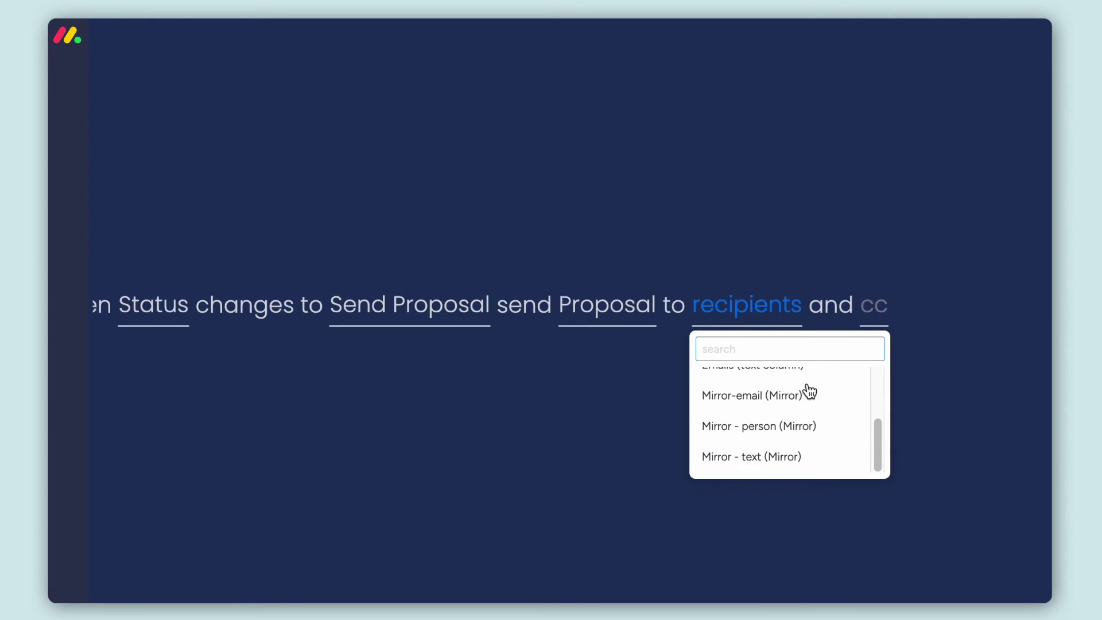
pyautogui.scroll(3, 810, 392)
pyautogui.scroll(2, 809, 392)
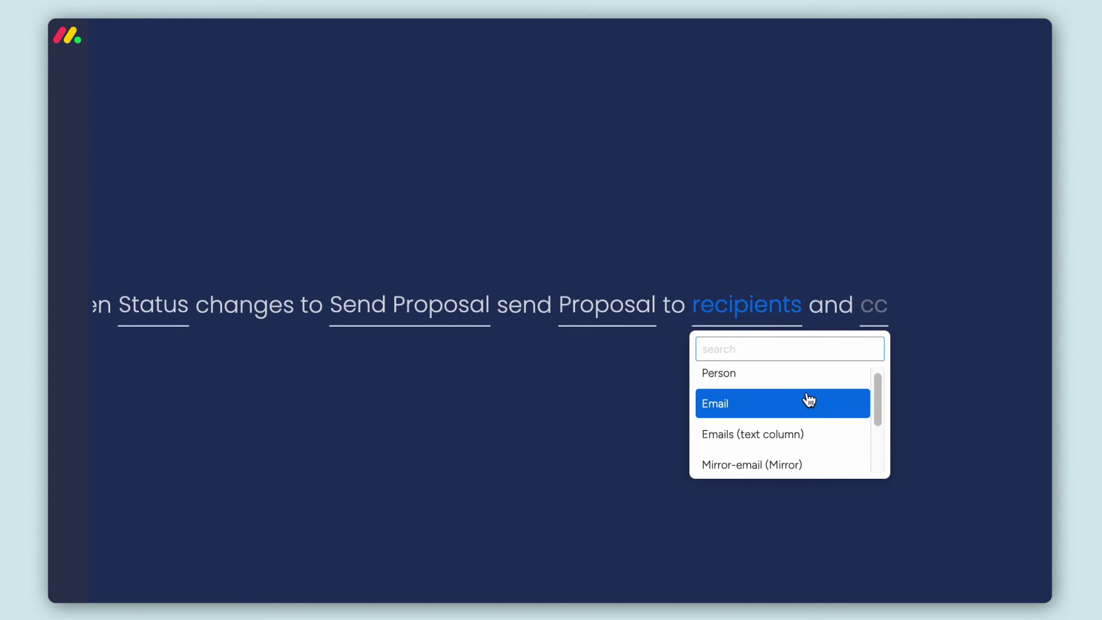
pyautogui.click(780, 397)
pyautogui.click(851, 301)
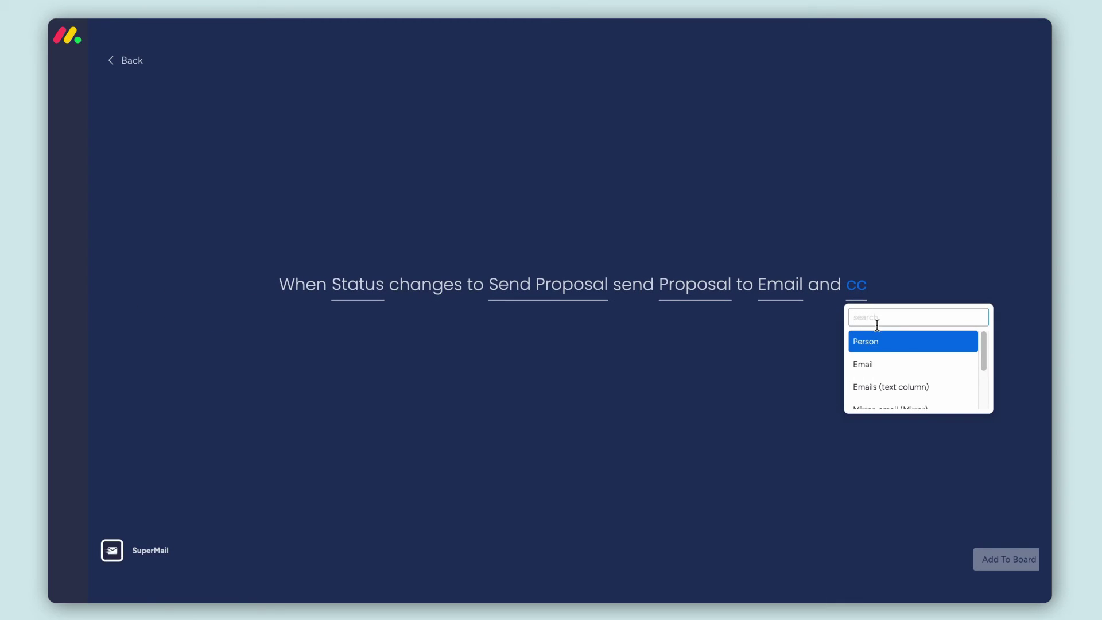
pyautogui.scroll(-1, 901, 367)
pyautogui.scroll(-1, 902, 368)
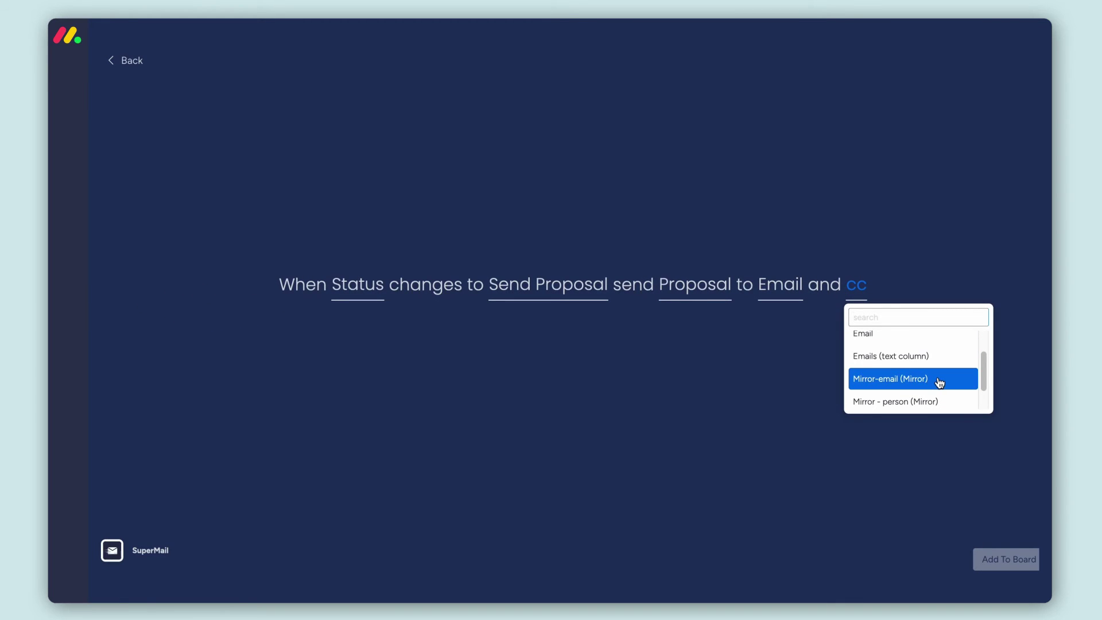
pyautogui.click(940, 382)
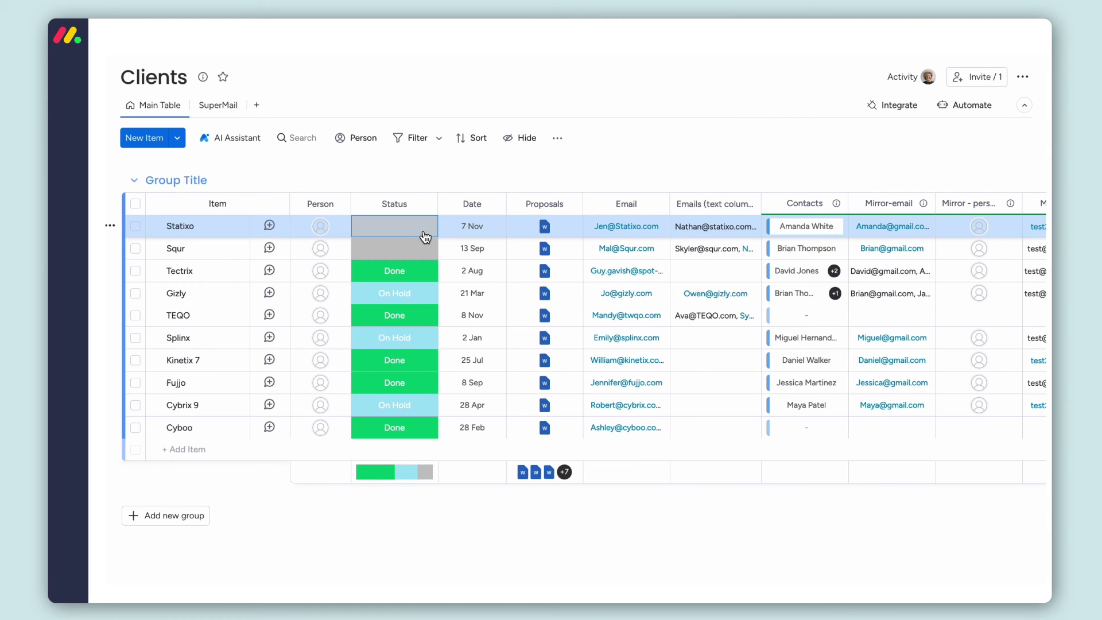
# Set Statixo's Status to Send Proposal on the Main Table
pyautogui.click(394, 226)
pyautogui.click(395, 255)
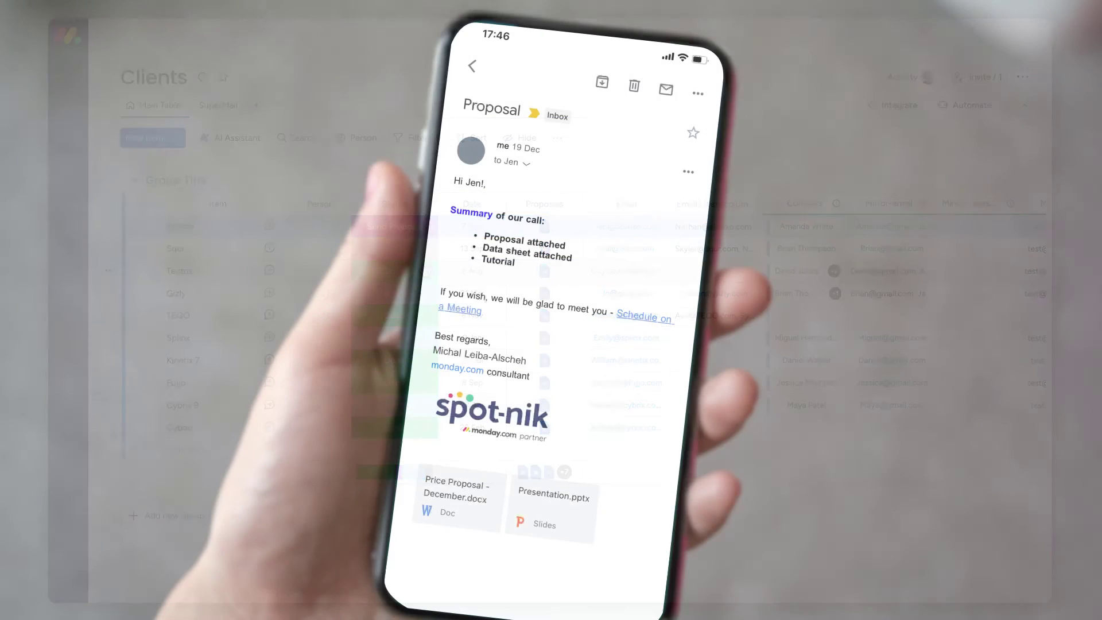